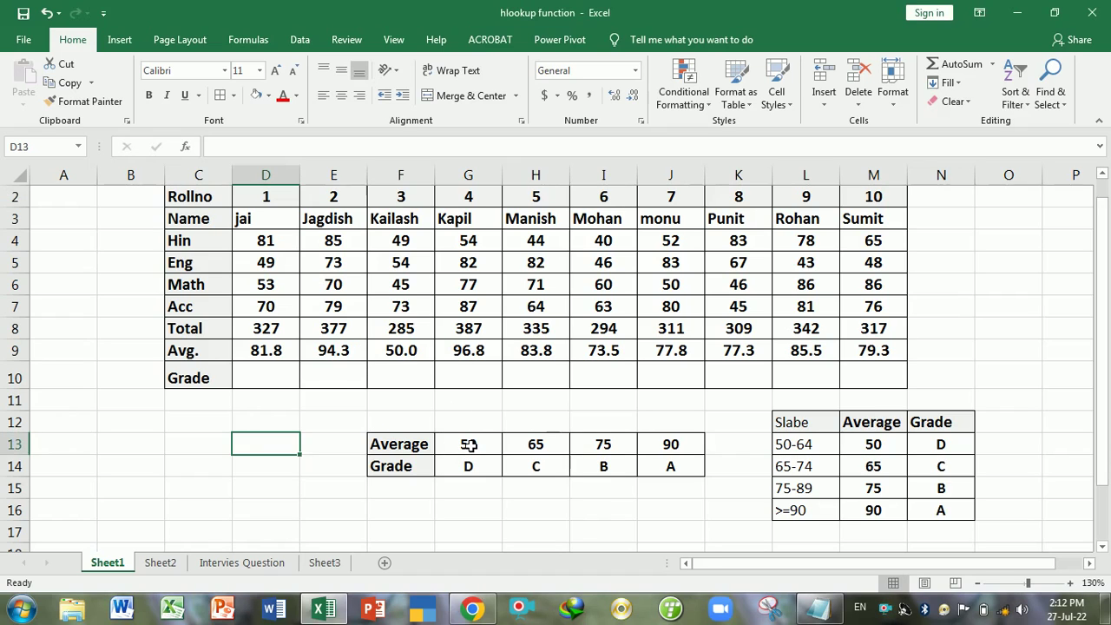
Step: Inspect the F13:J14 Average/Grade lookup table by selecting its Average row and grades
left_click(520, 467)
left_click_drag(468, 448, 668, 472)
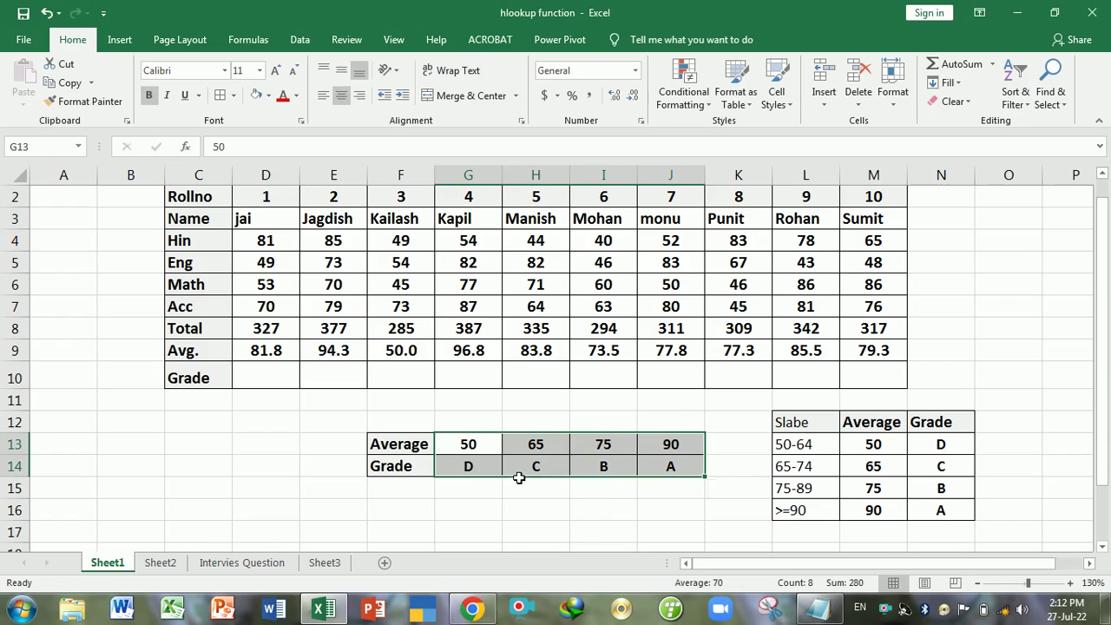
left_click(492, 472)
left_click_drag(477, 447, 666, 470)
left_click_drag(418, 449, 642, 454)
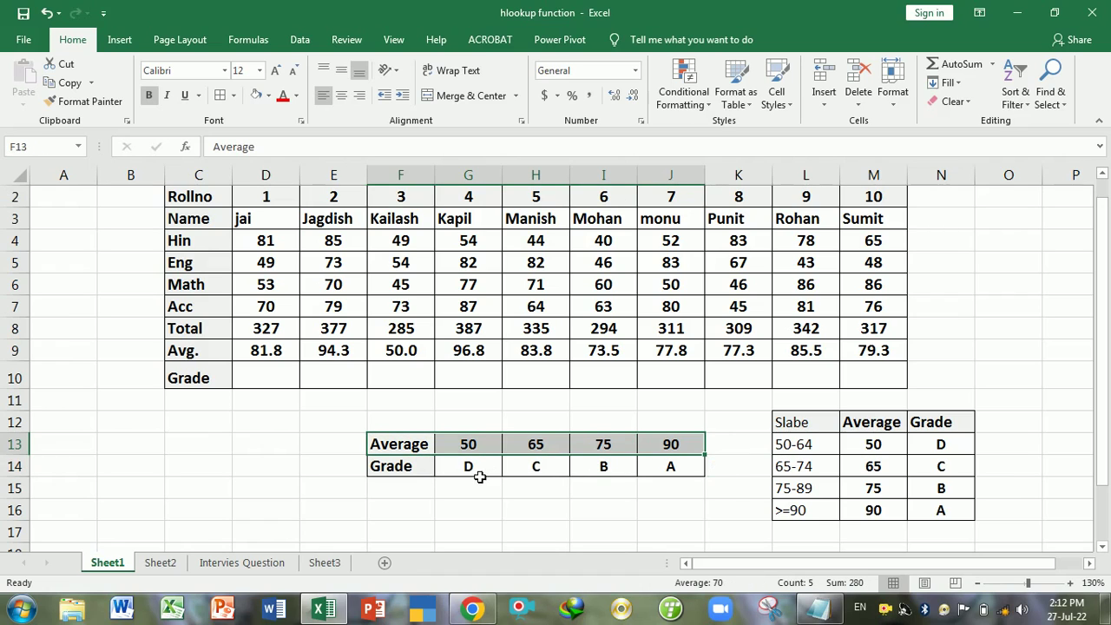
left_click_drag(478, 471, 605, 470)
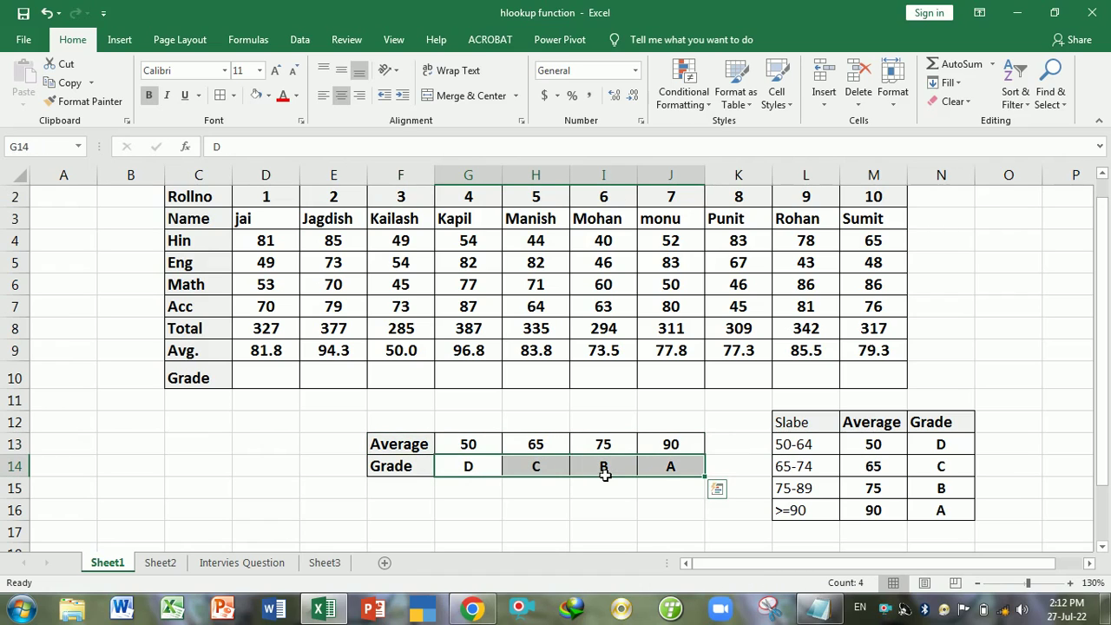
left_click(537, 491)
Step: Enter =HLOOKUP(D9,F13:J14,2,1) in D10, which returns grade B
left_click(271, 383)
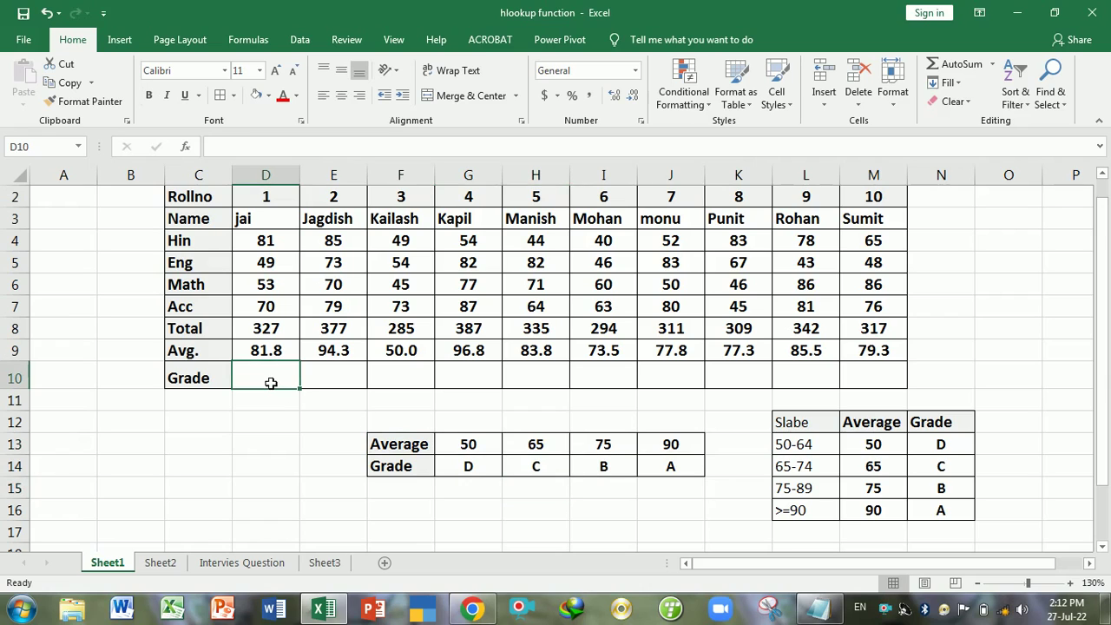
type("=")
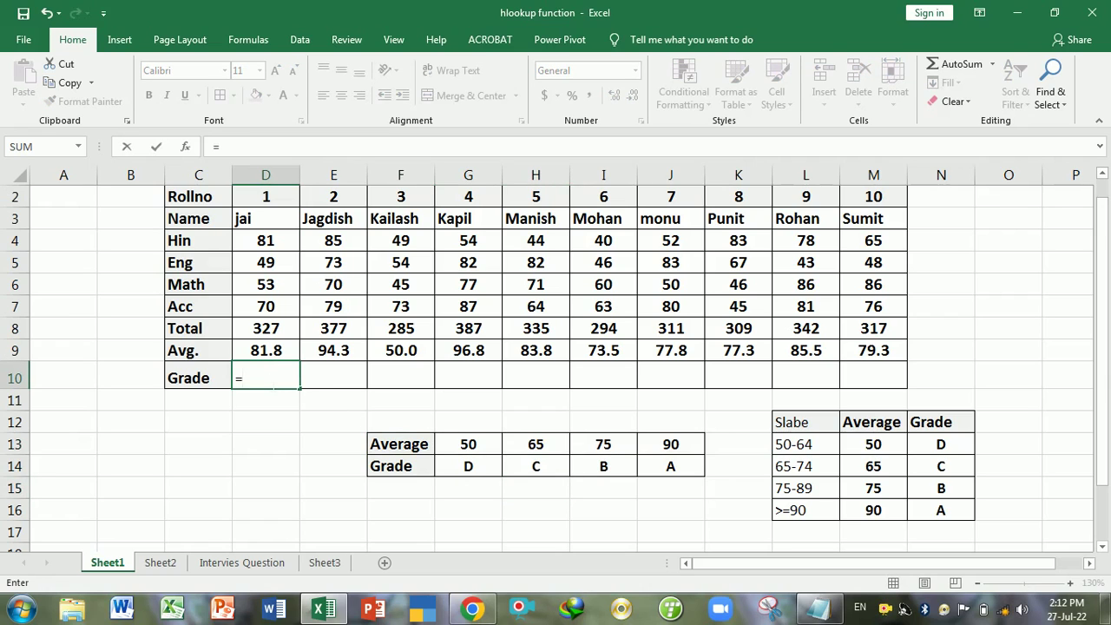
type("hl")
key("Tab")
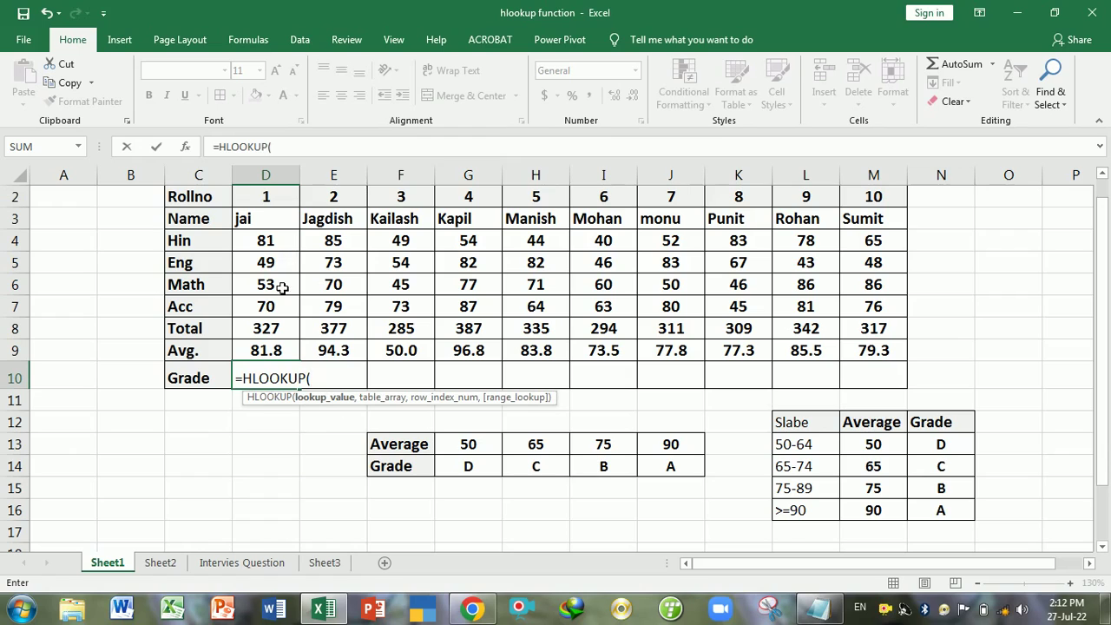
left_click(274, 353)
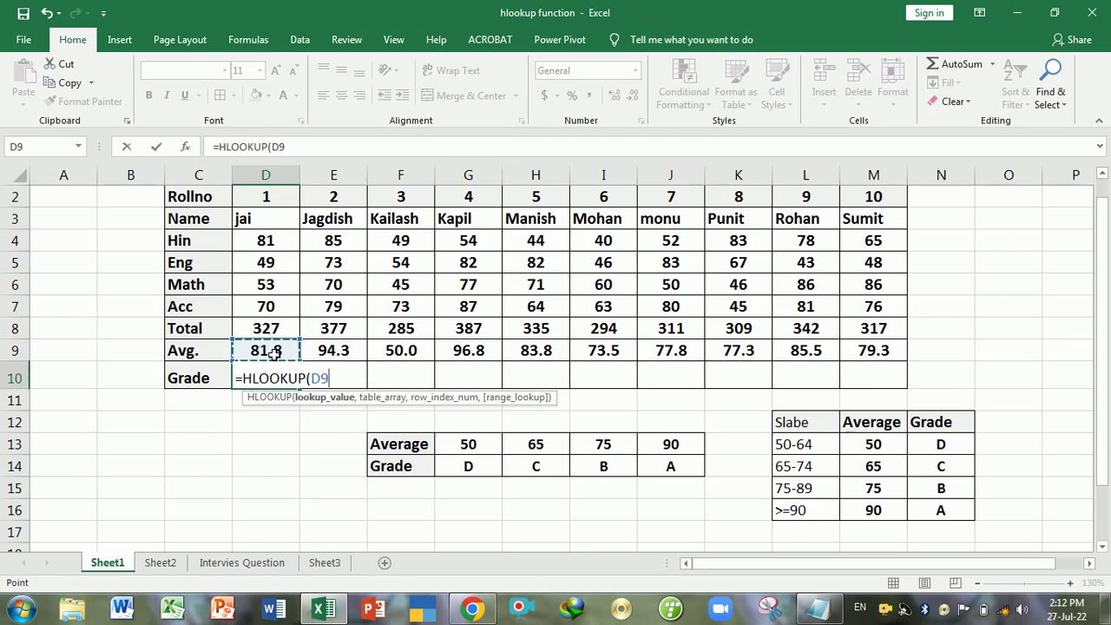
type(",")
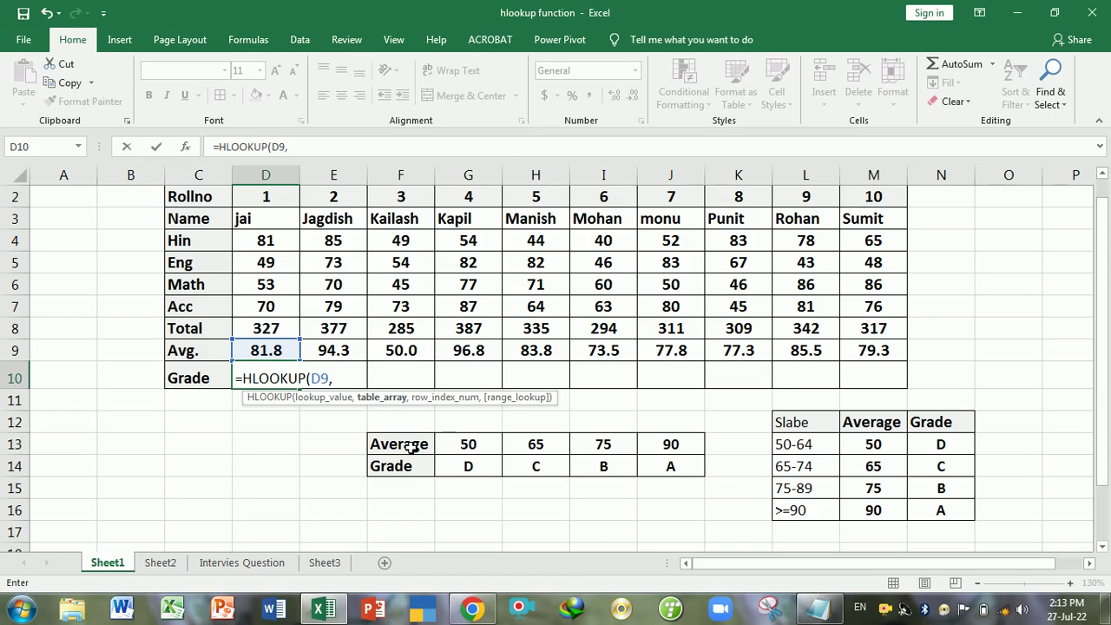
mouse_move(412, 447)
left_mouse_down()
mouse_move(487, 471)
mouse_move(675, 469)
left_mouse_up()
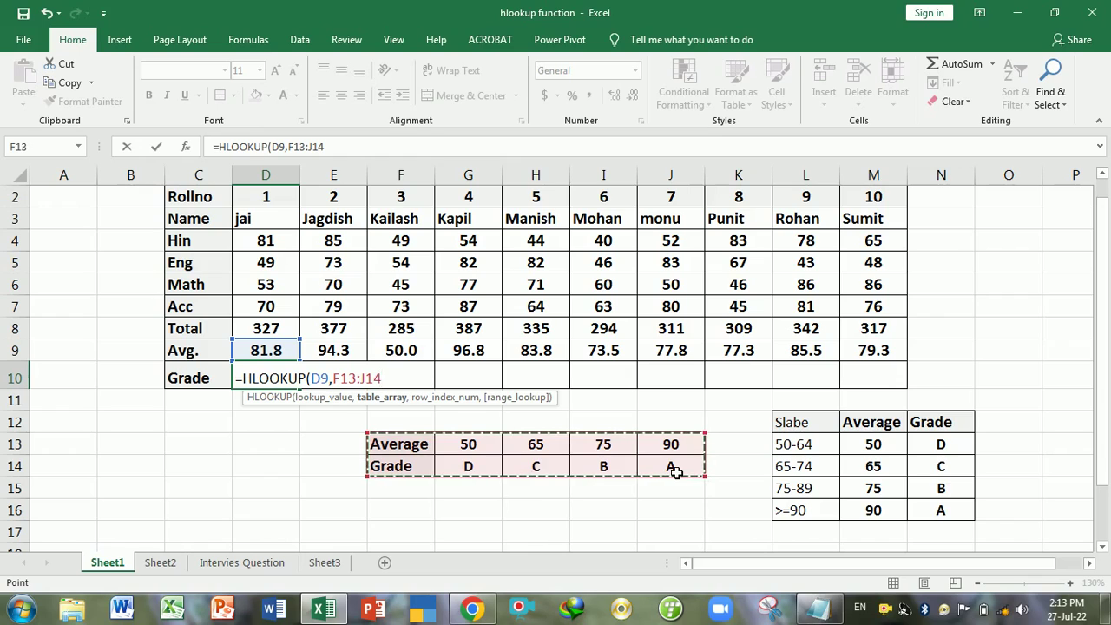
type(",")
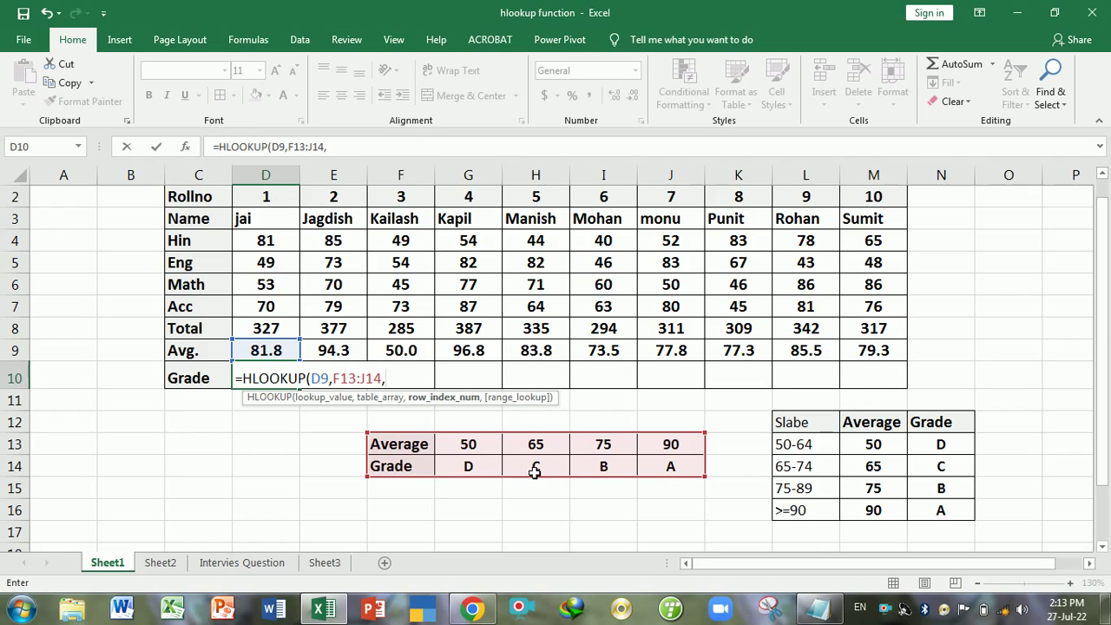
type("2,")
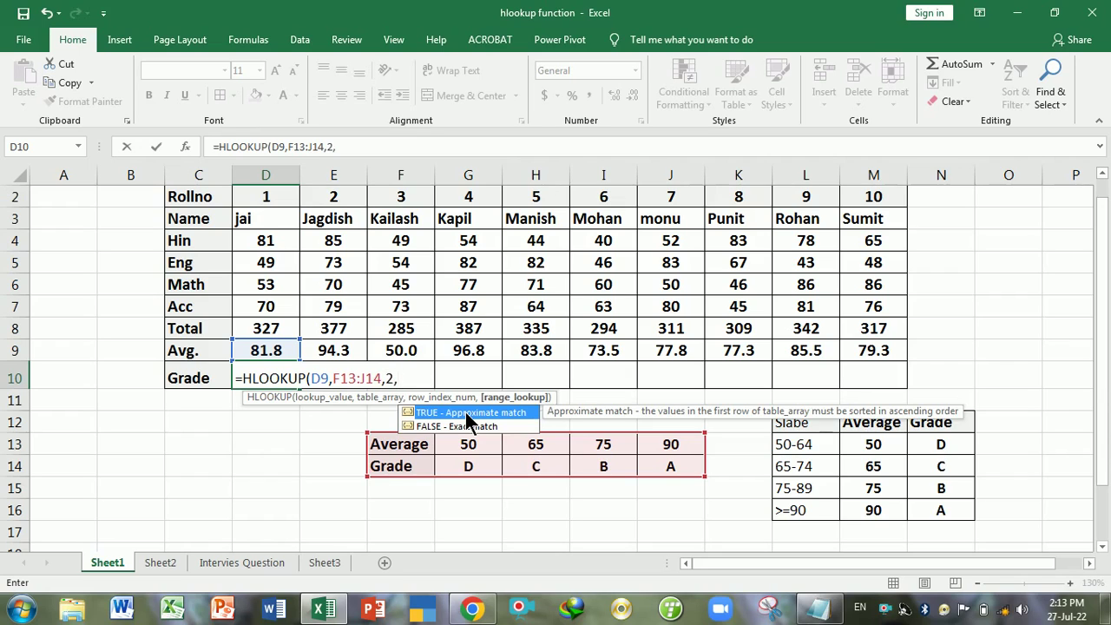
type("1")
type(")")
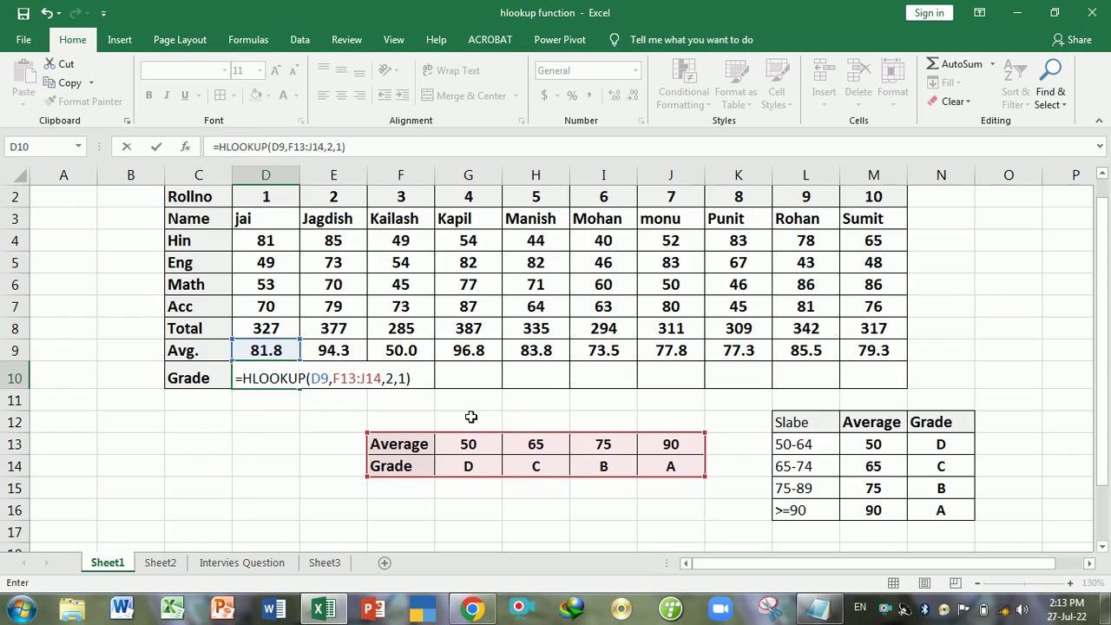
key("Return")
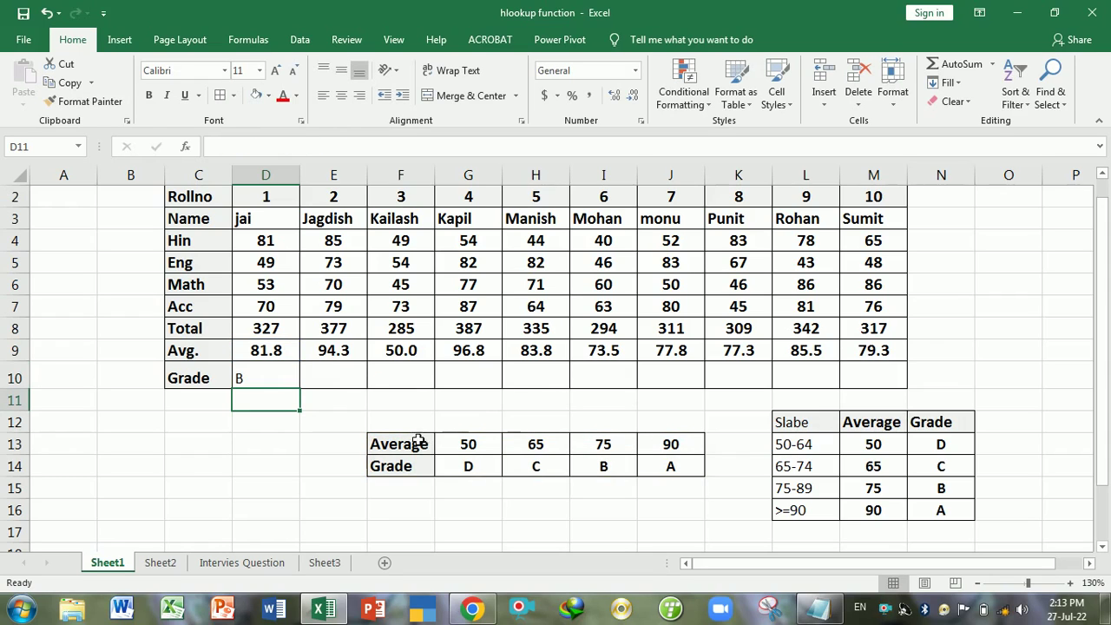
Step: Fill D10's grade formula right through M10, then open D10's formula to check its ranges
left_click(283, 380)
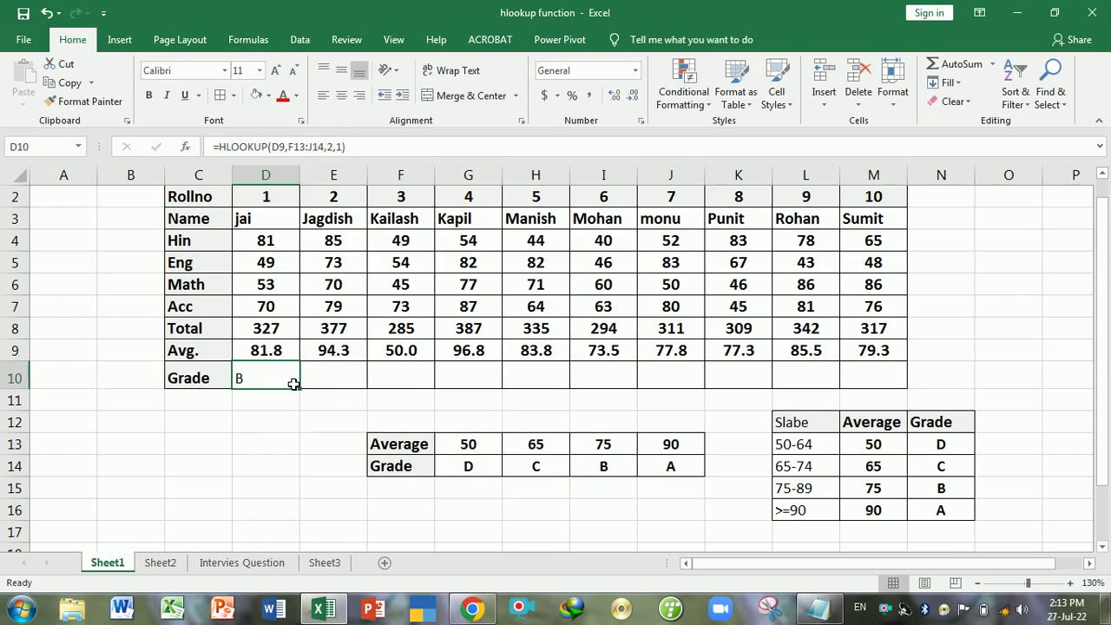
left_click_drag(303, 394, 590, 398)
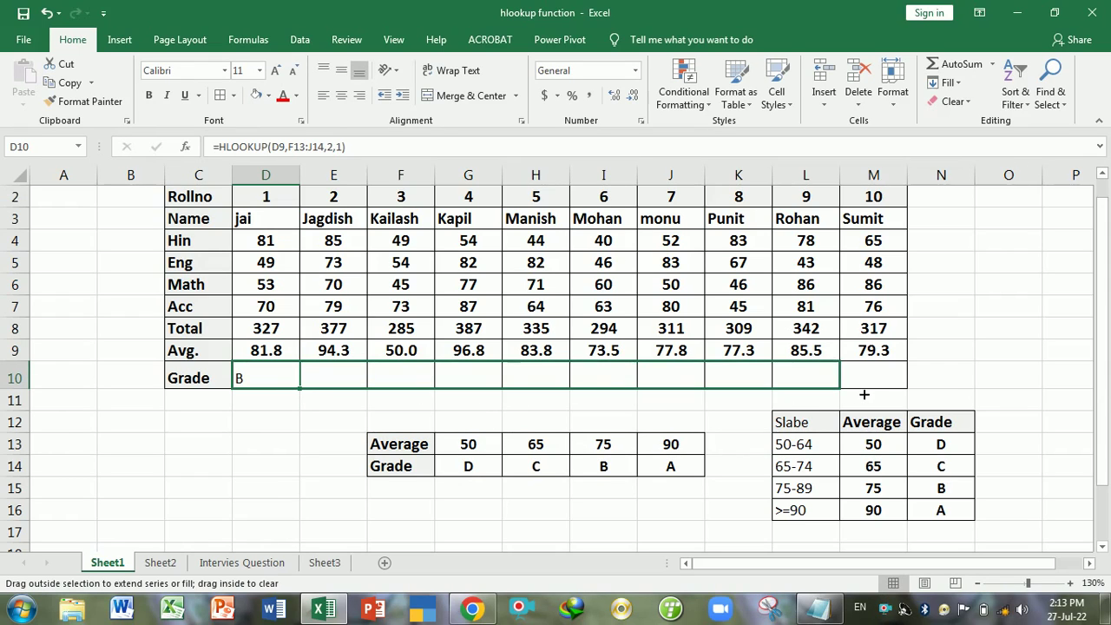
left_click_drag(591, 397, 894, 398)
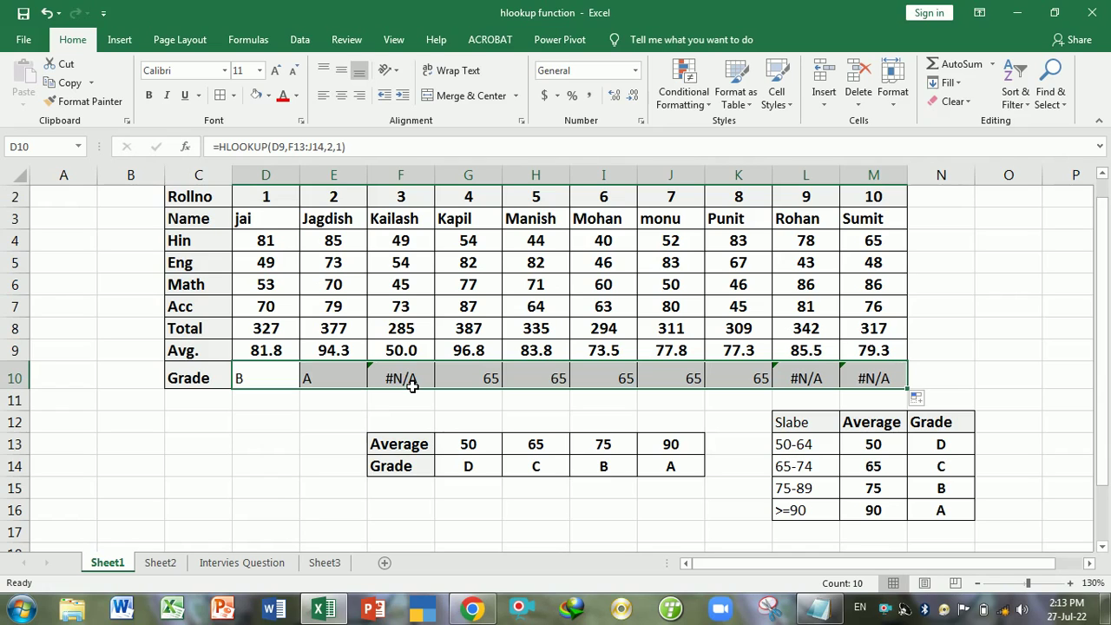
key("F2")
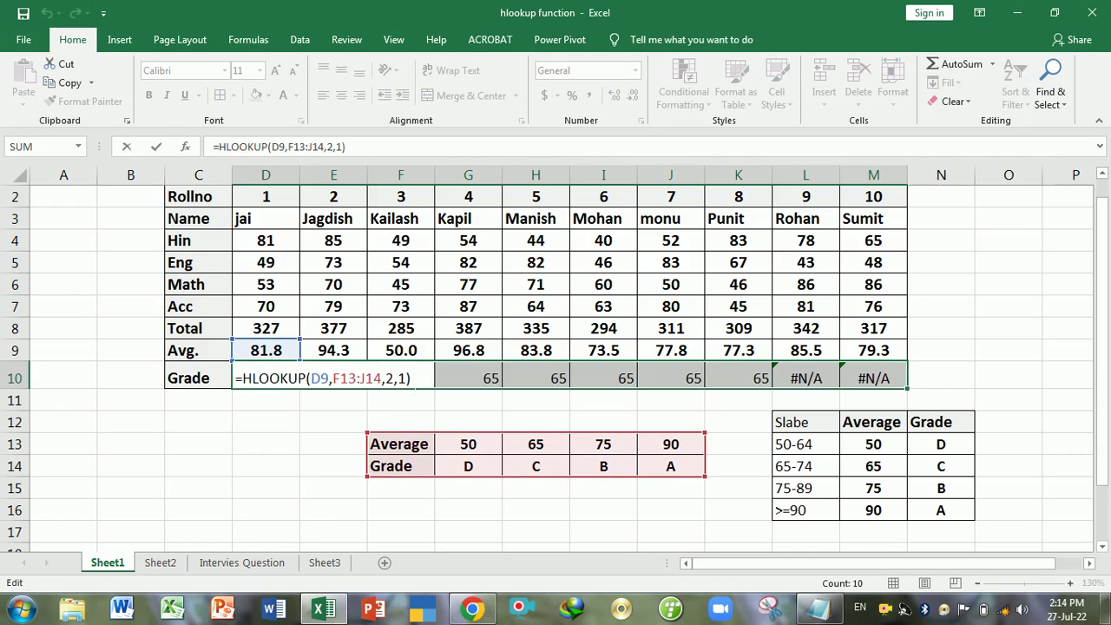
Step: Compare the D10 and E10 formulas, finding E10's range drifted to G13:K14, then reopen D10 for editing
key("Tab")
key("F2")
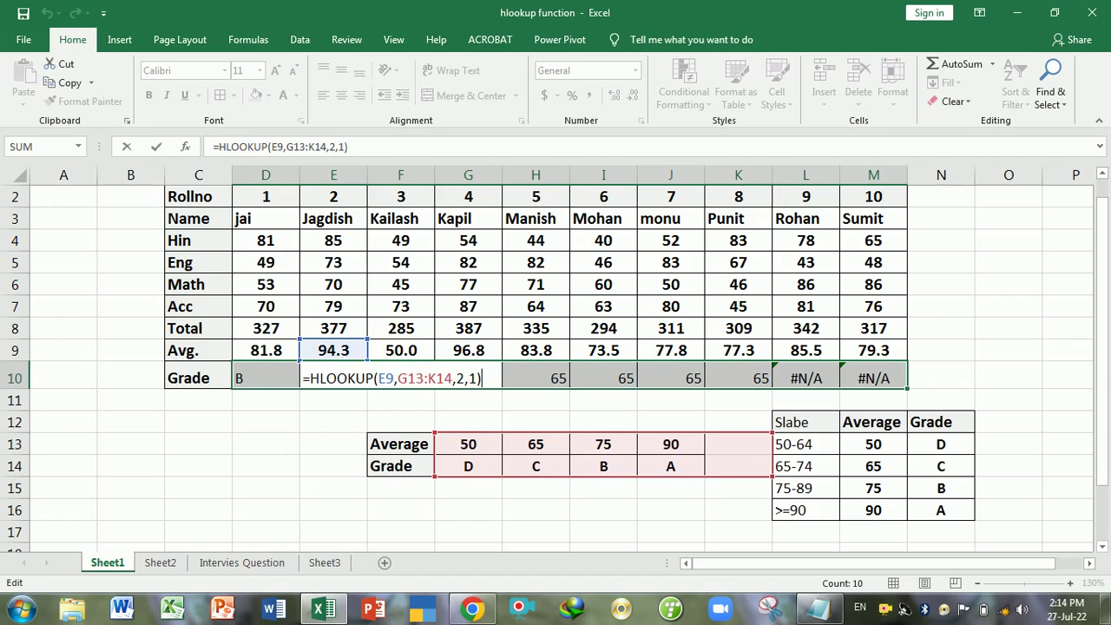
key("Tab")
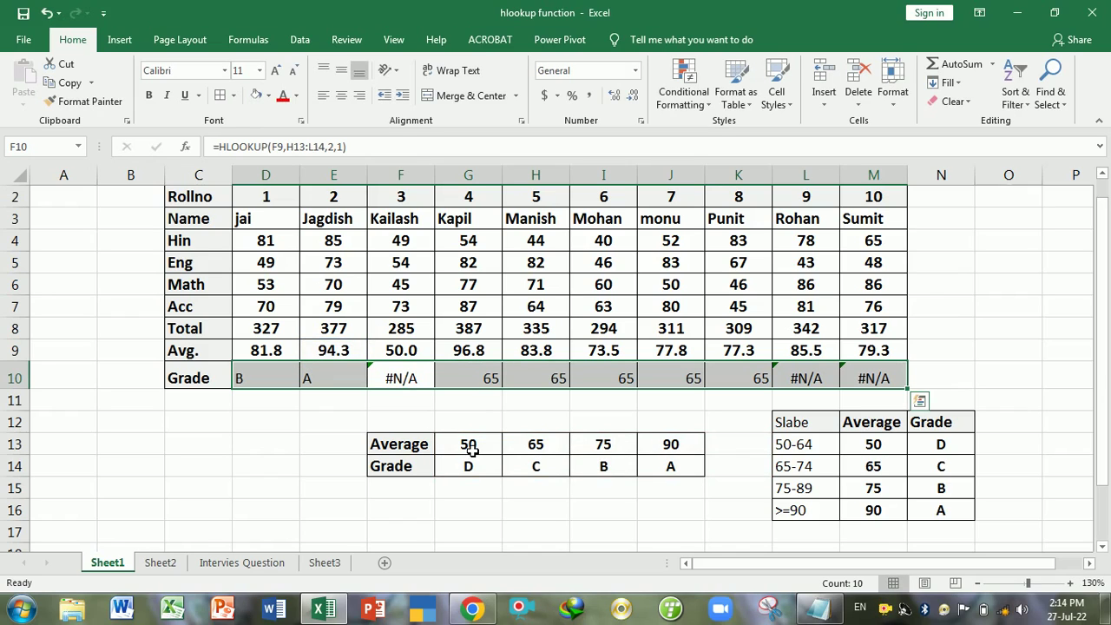
mouse_move(264, 379)
left_mouse_down()
mouse_move(827, 391)
mouse_move(869, 379)
left_mouse_up()
key("F2")
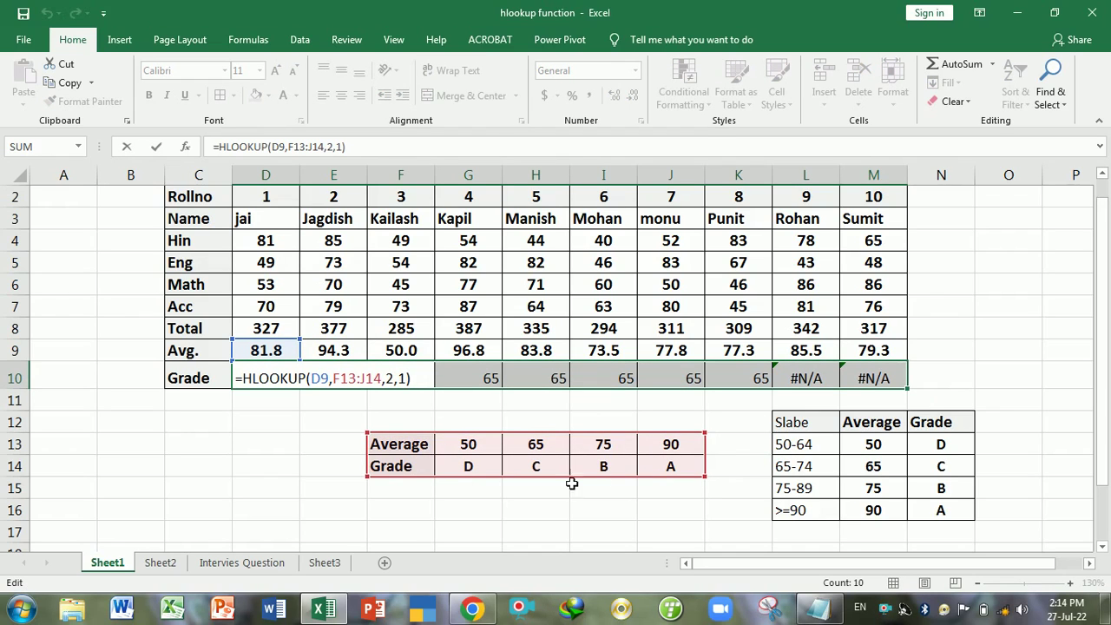
key("Return")
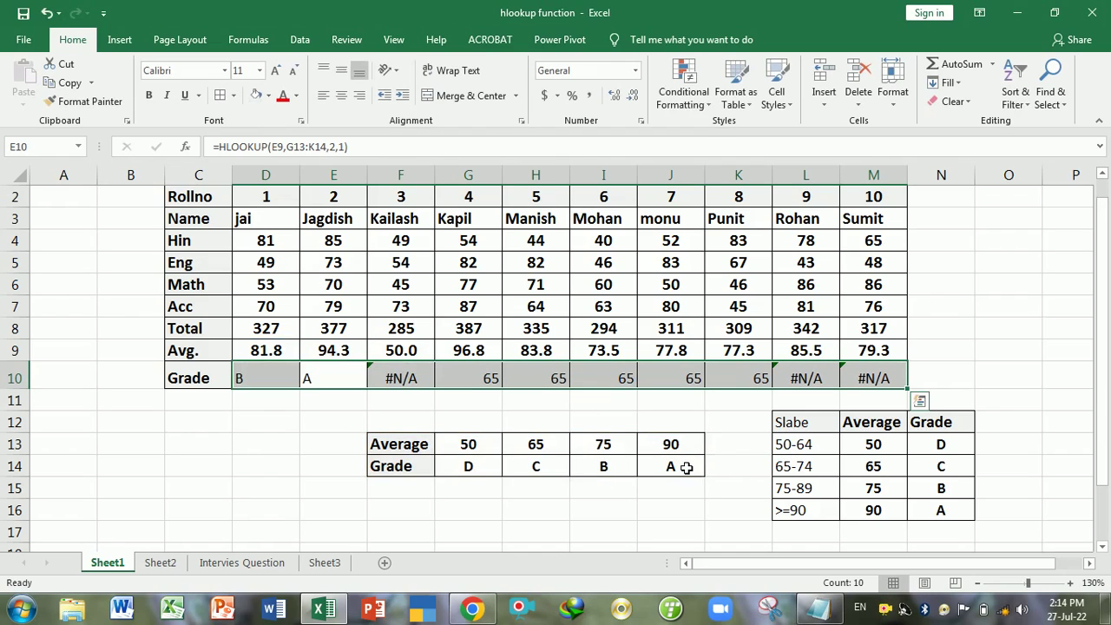
key("F2")
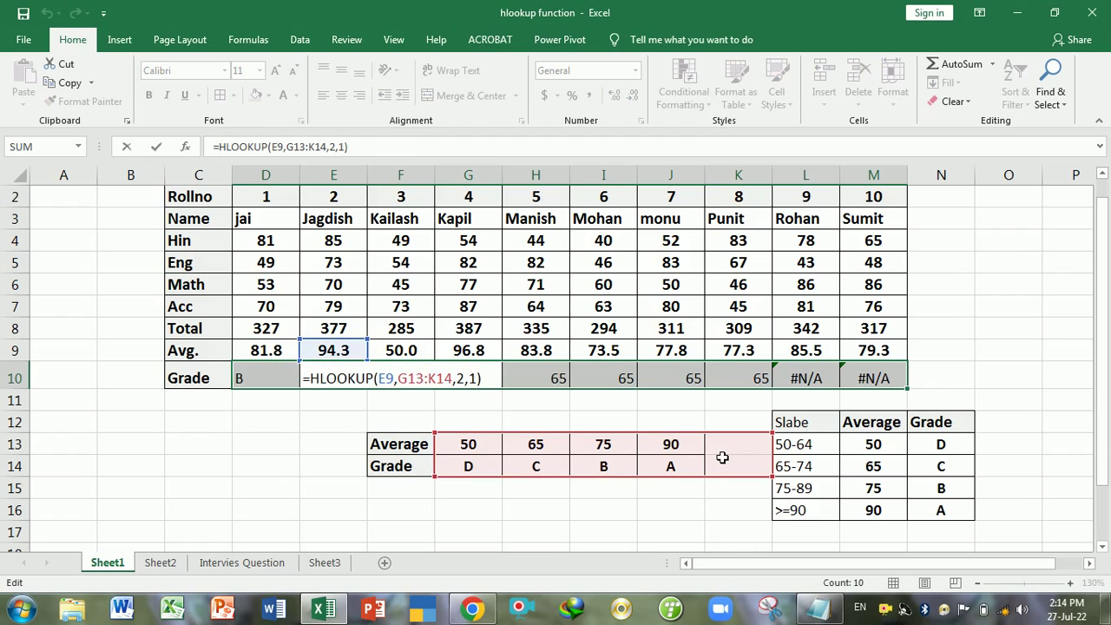
key("Return")
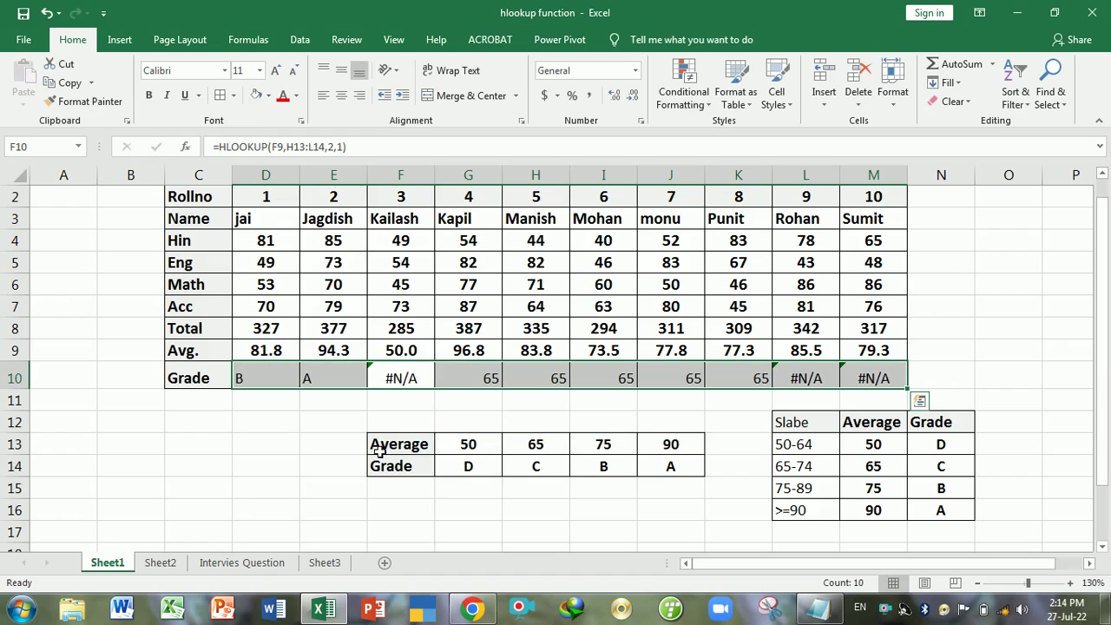
double_click(250, 379)
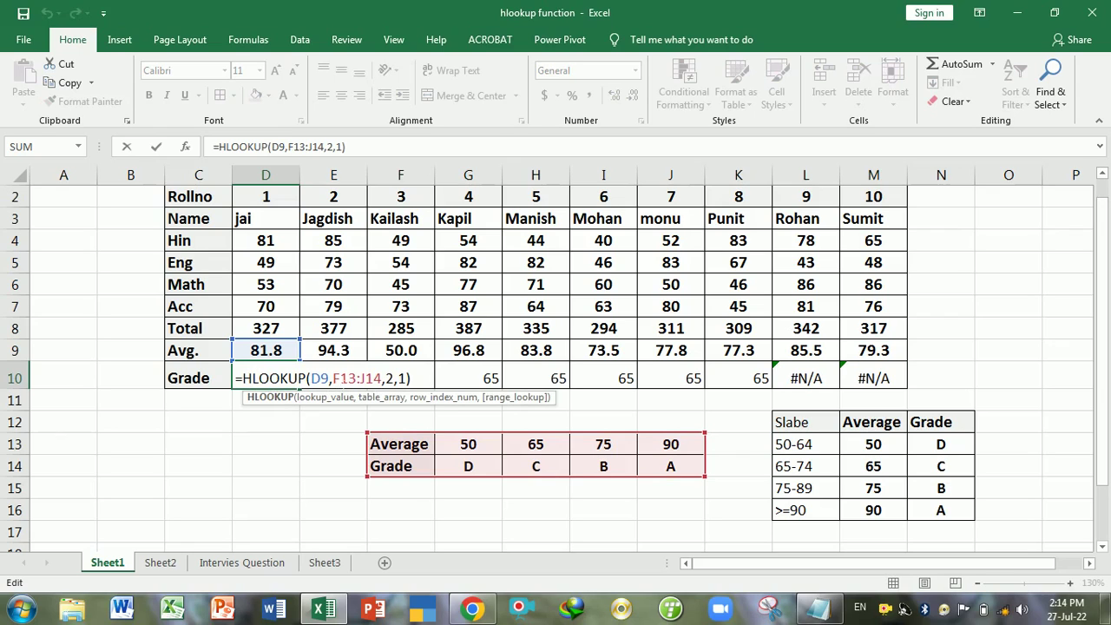
Step: Lock D10's table reference as $F$13:$J$14 and refill the formula across row 10 to M10
left_click_drag(333, 379, 382, 379)
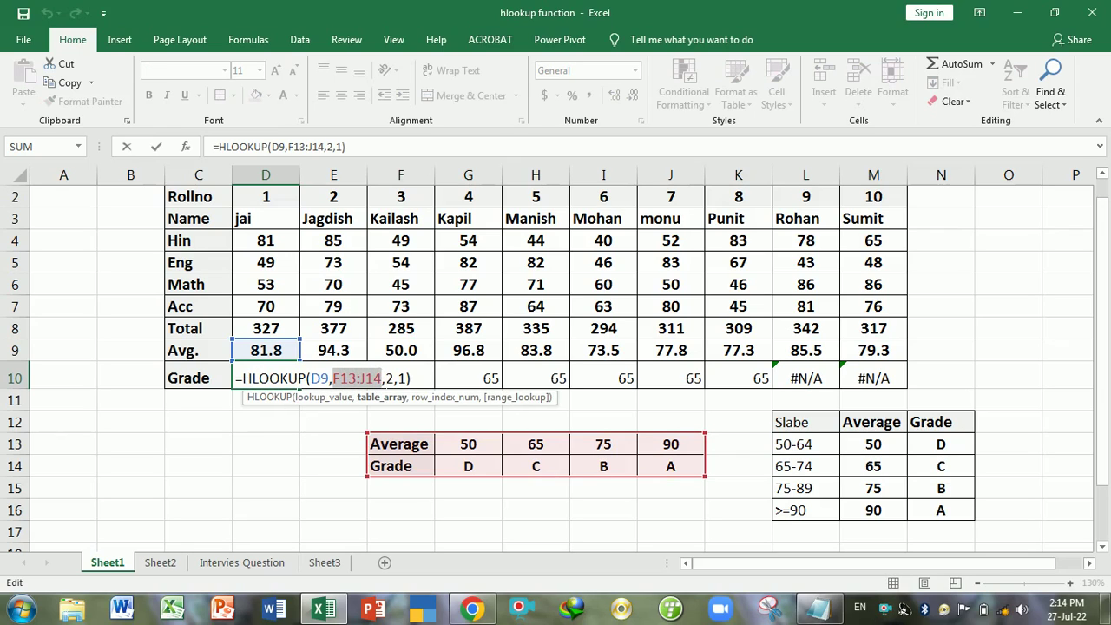
key("F4")
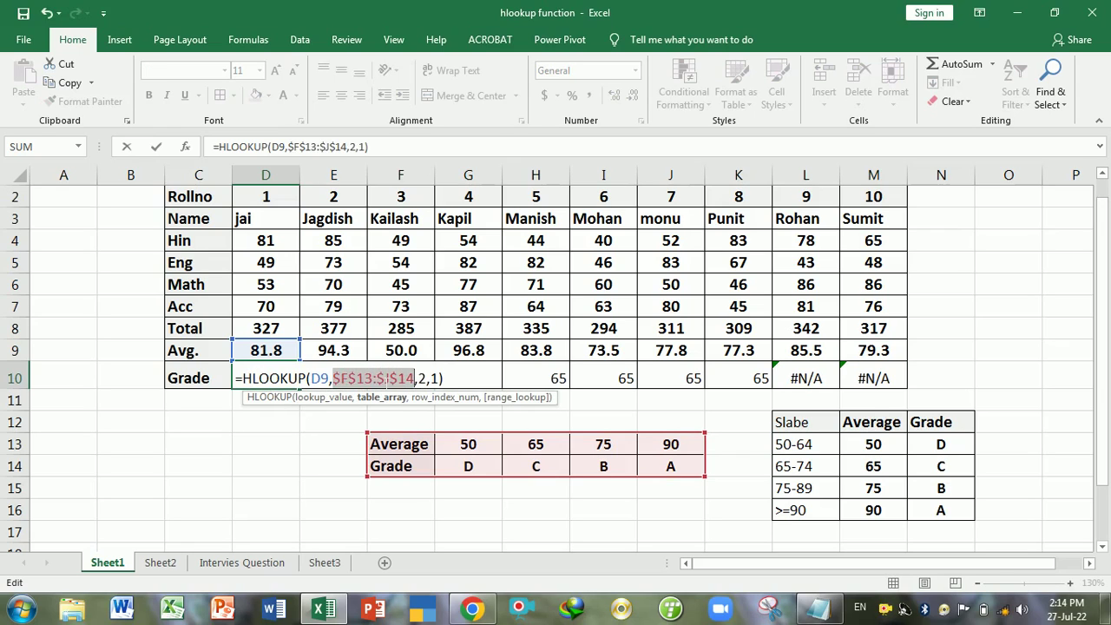
key("Return")
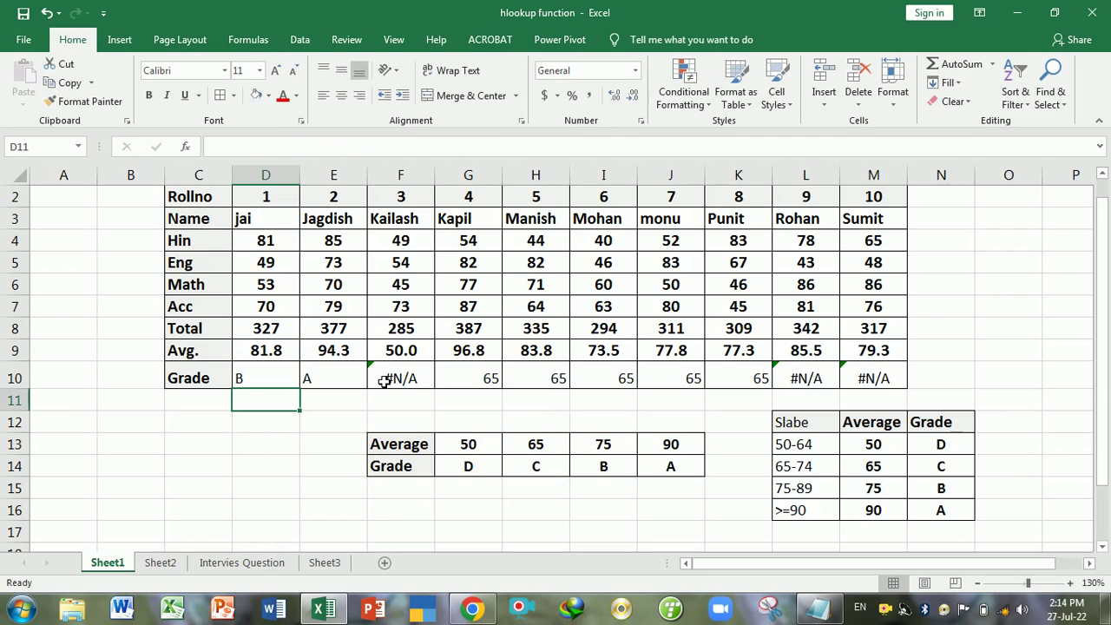
left_click(286, 383)
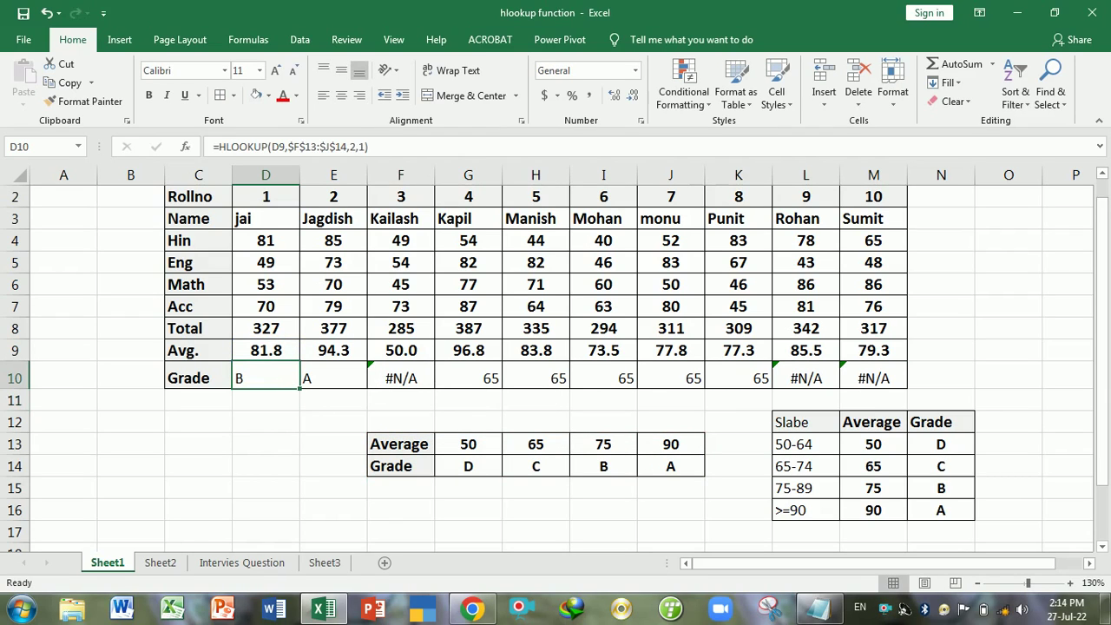
left_click_drag(308, 395, 886, 395)
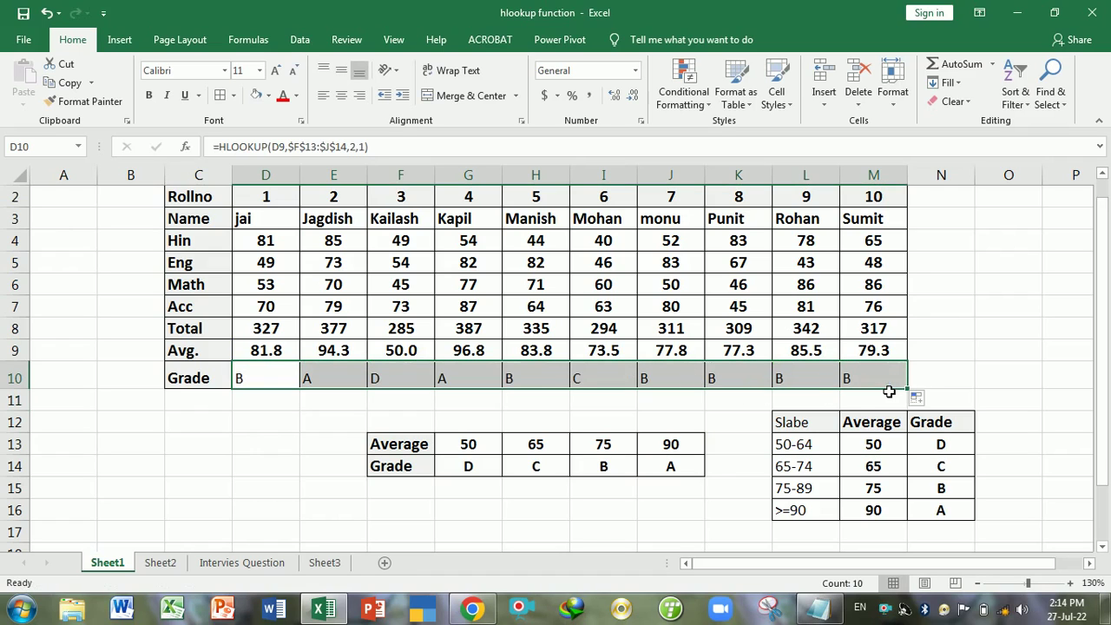
left_click(299, 407)
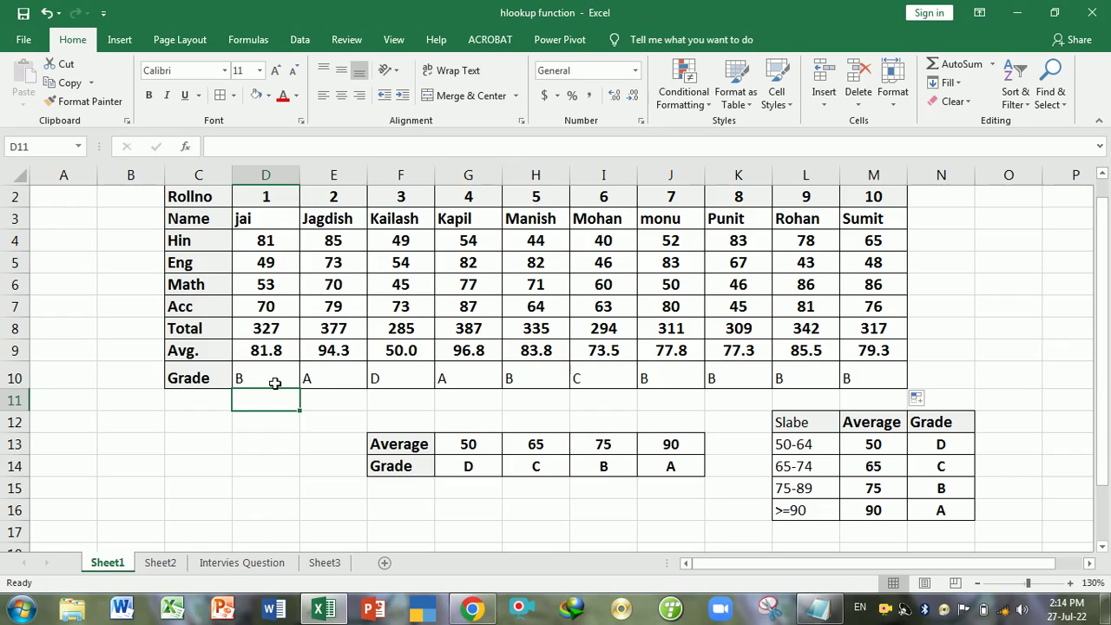
Step: Clear the Grade row D10:M10 and start a new HLOOKUP in D10 with D9 as the lookup value
left_click_drag(275, 383, 855, 373)
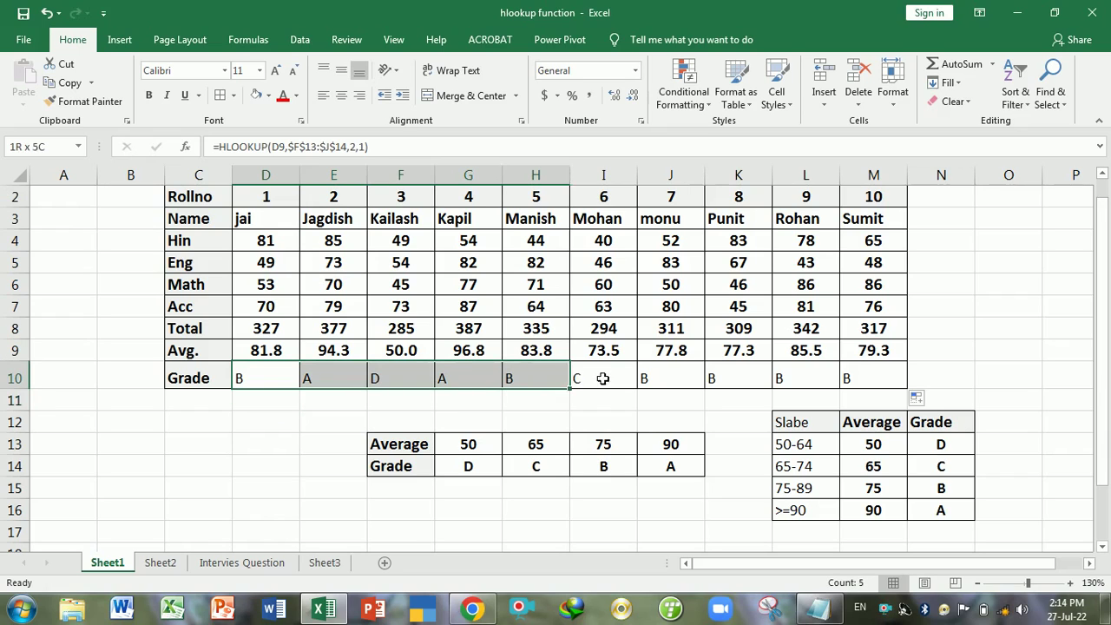
key("Delete")
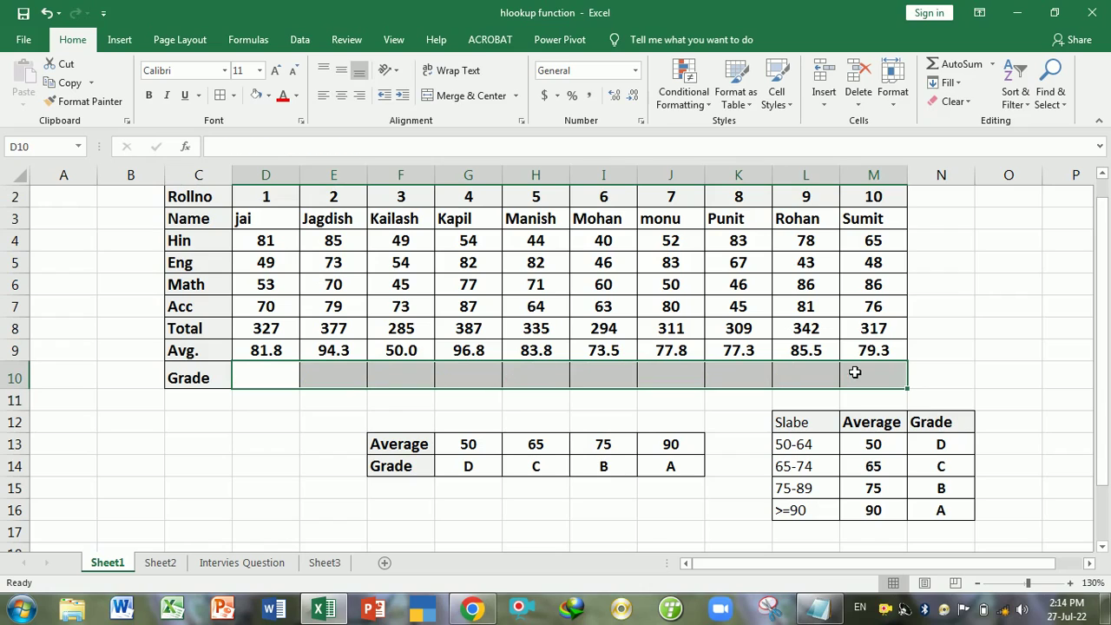
type("=hl")
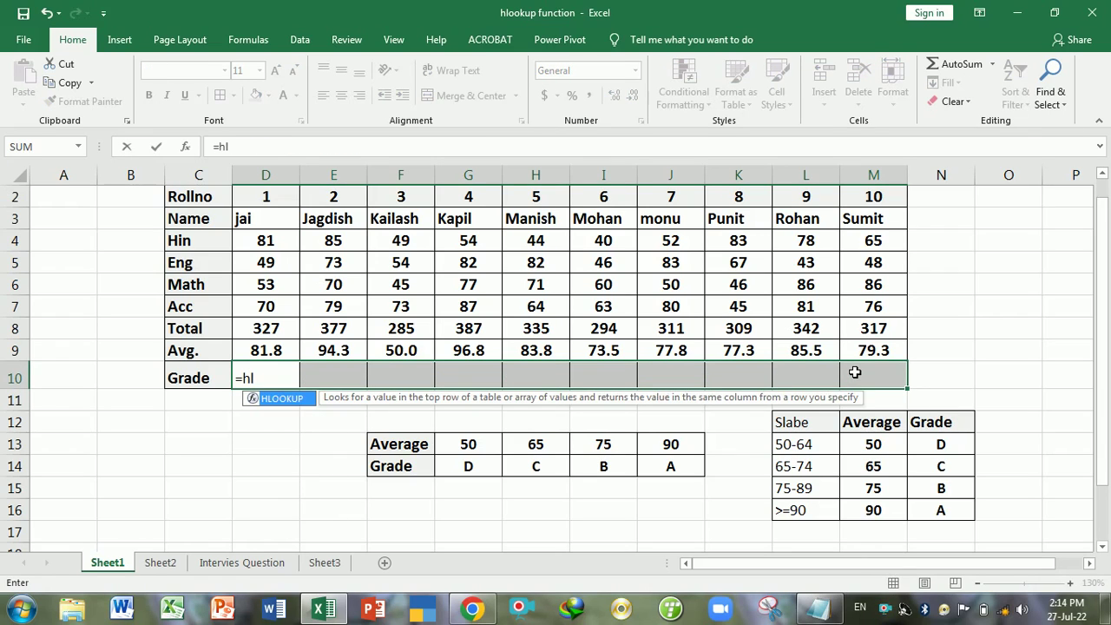
key("Tab")
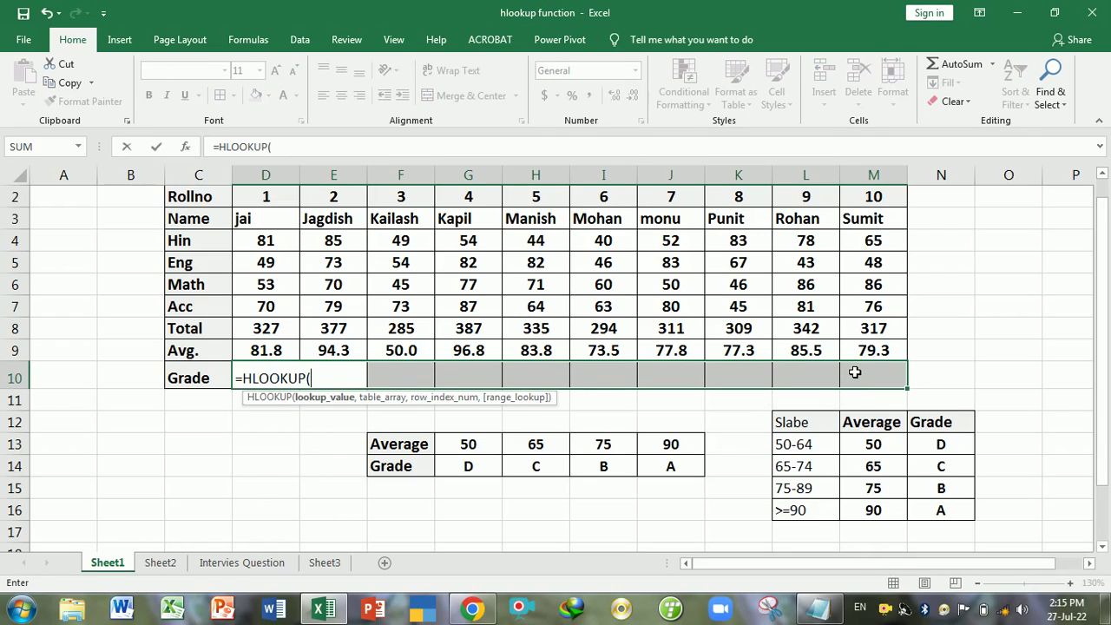
left_click(276, 352)
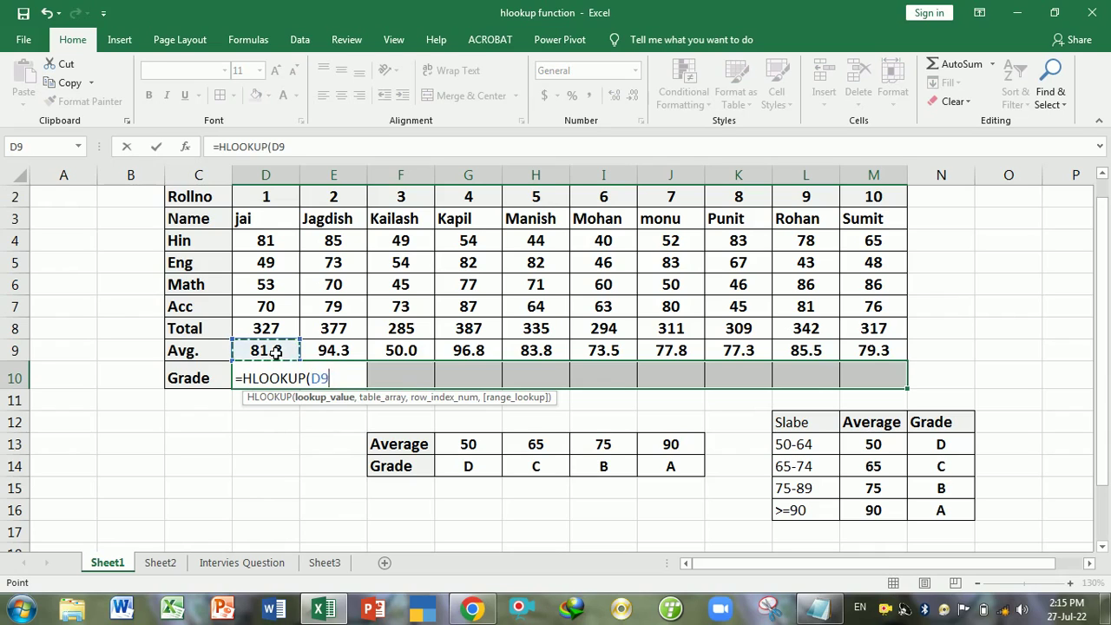
type(",")
Step: Complete D10 as =HLOOKUP(D9,$F$13:$J$14,2), returning B
mouse_move(423, 449)
left_mouse_down()
mouse_move(534, 466)
mouse_move(670, 466)
left_mouse_up()
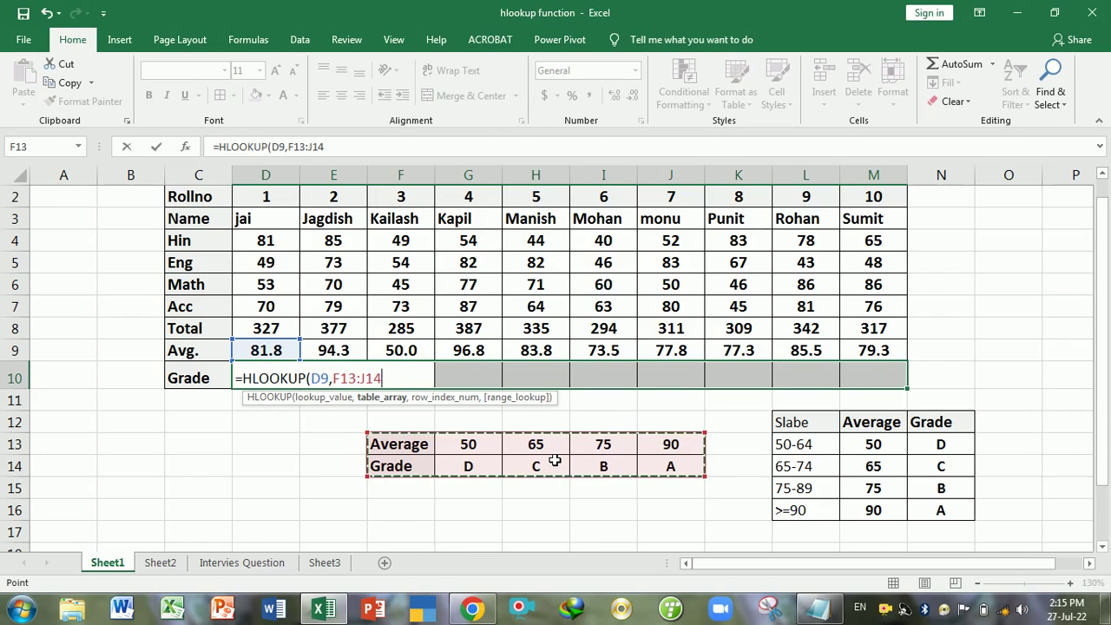
key("F4")
type("$J$14,")
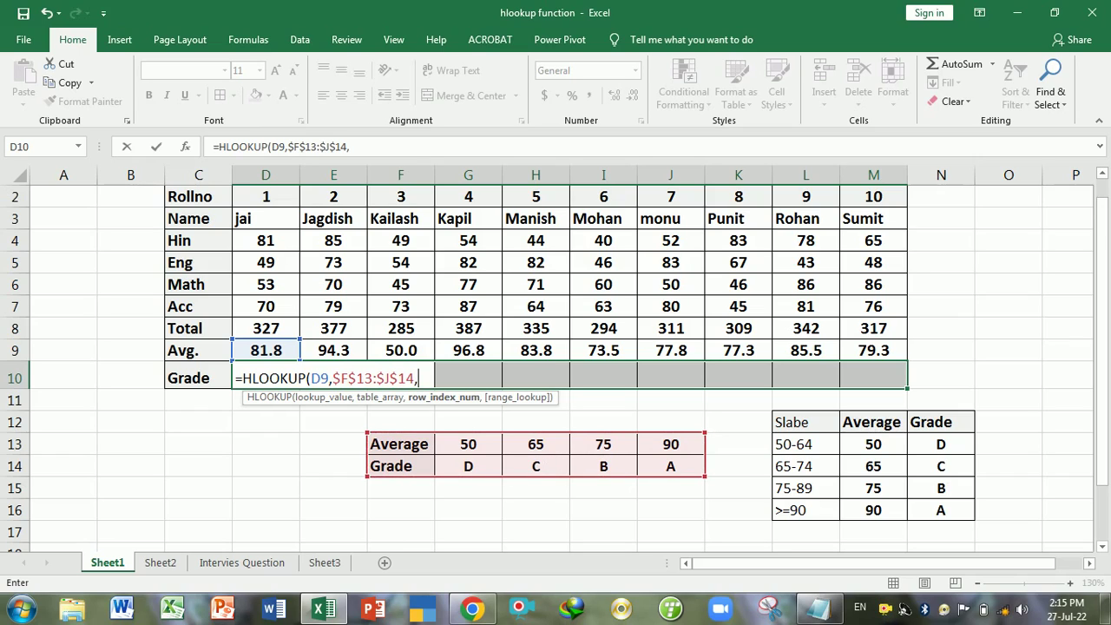
type("2")
type(",")
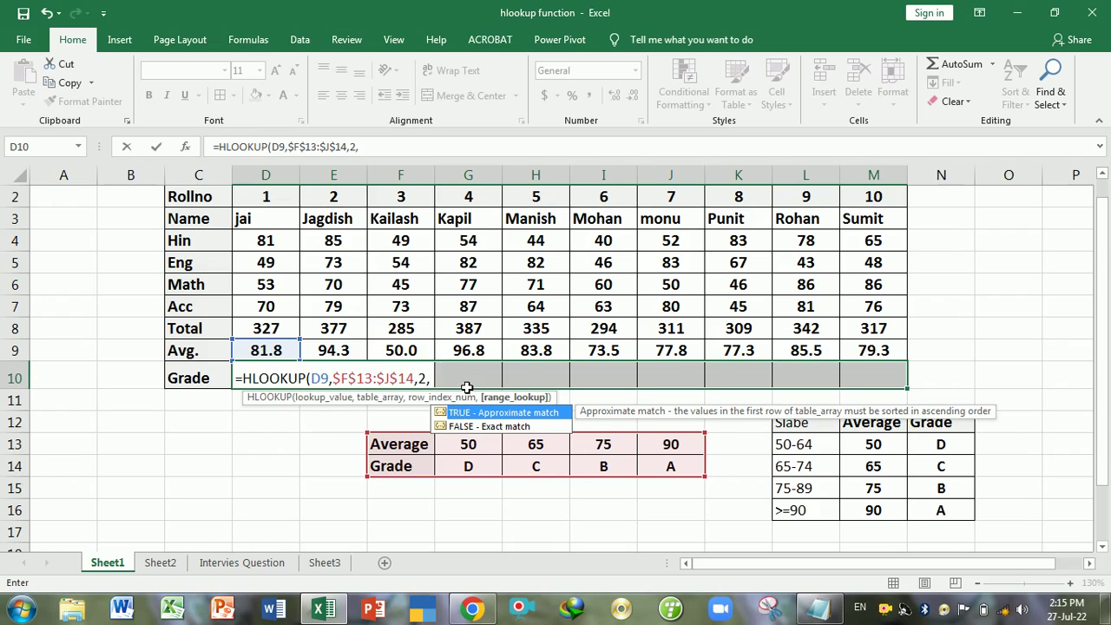
key("BackSpace")
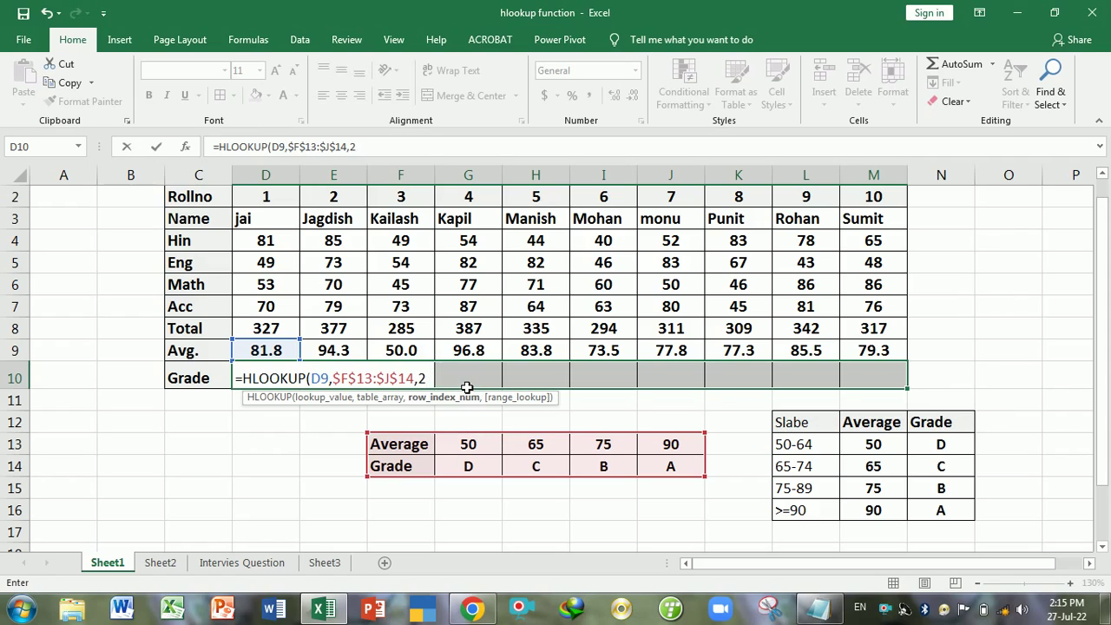
type(")")
key("Return")
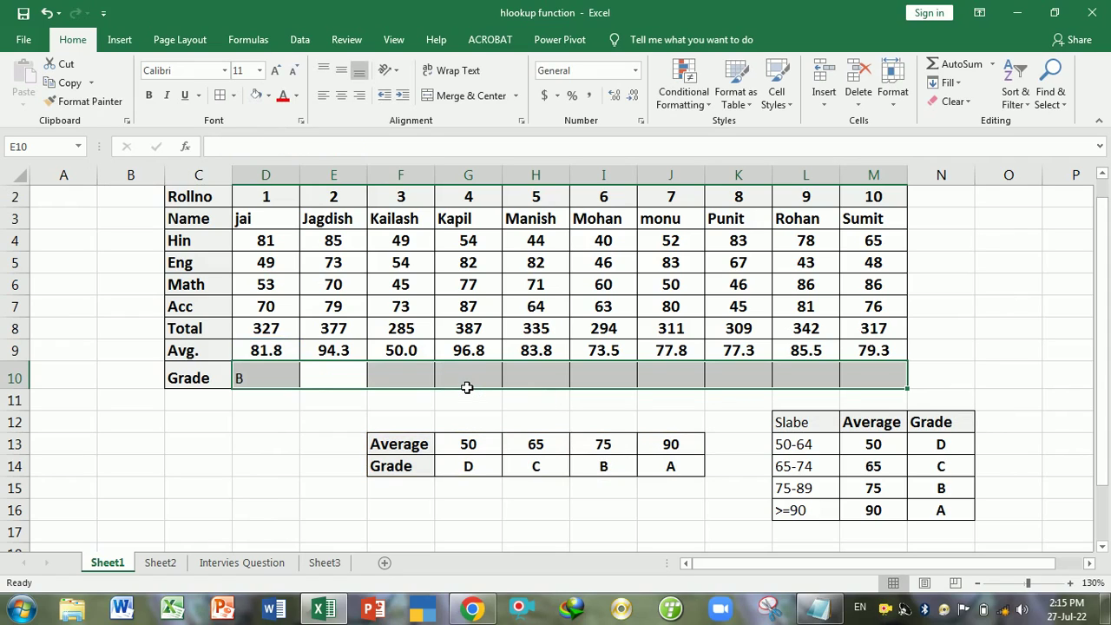
Step: Copy D10's formula to M10, giving grades B, A, D, A, B, C, B, B, B, B
left_click(292, 383)
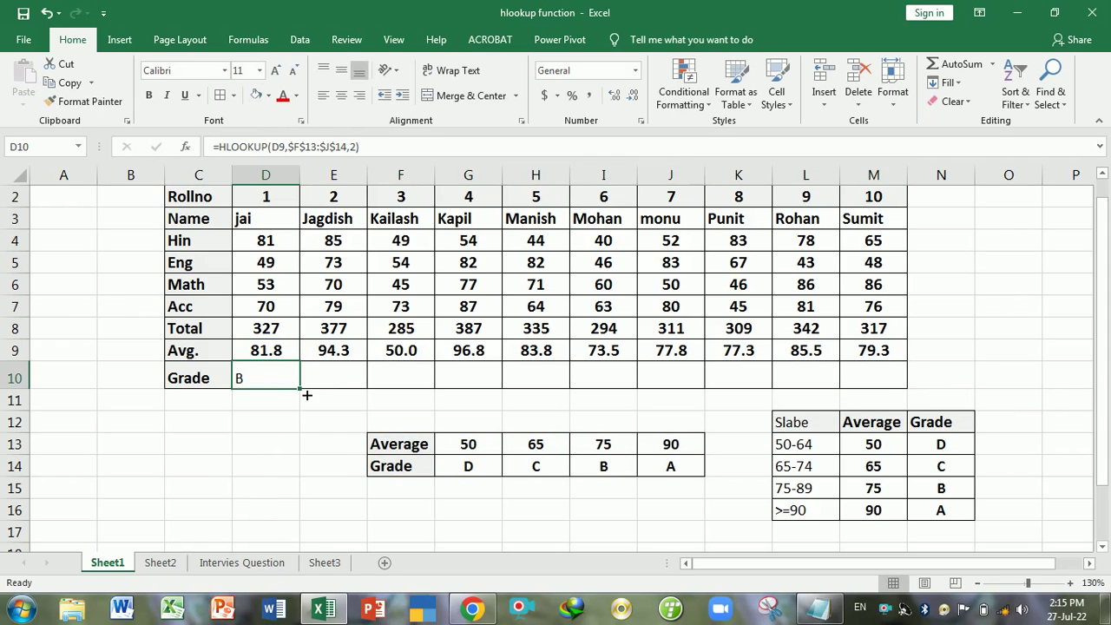
left_click_drag(300, 388, 887, 397)
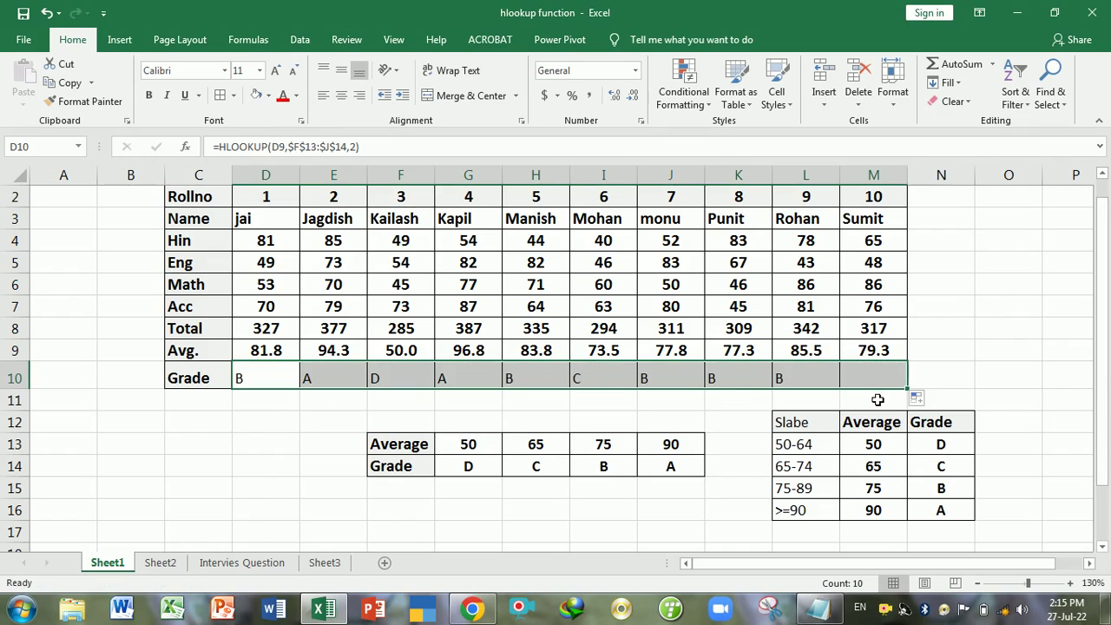
left_click(492, 417)
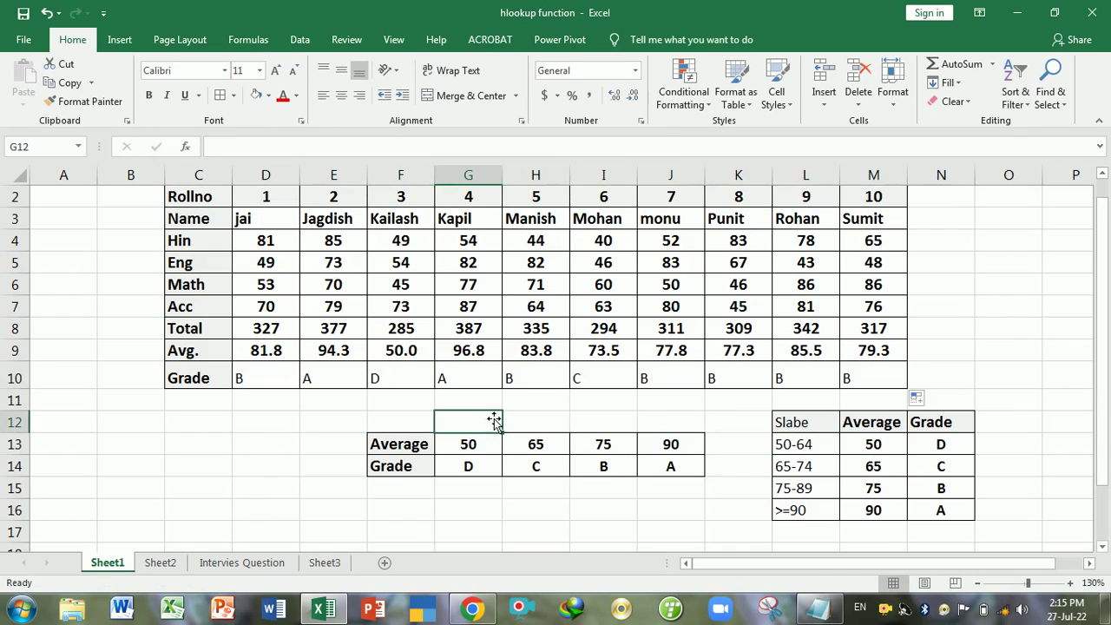
left_click(542, 425)
left_click(315, 429)
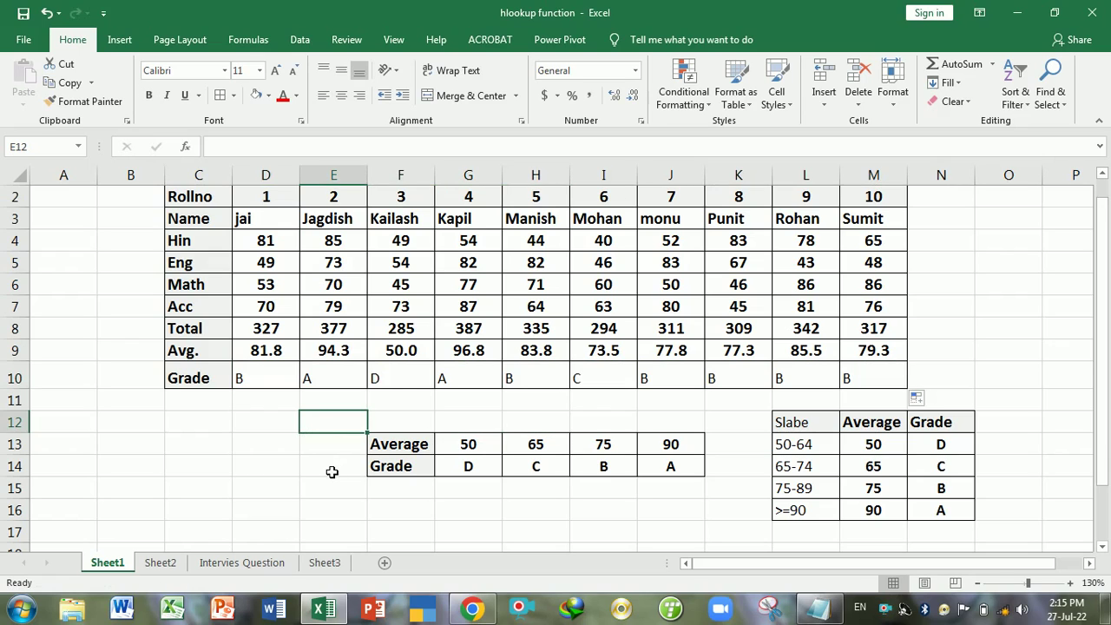
left_click(331, 473)
left_click(489, 533)
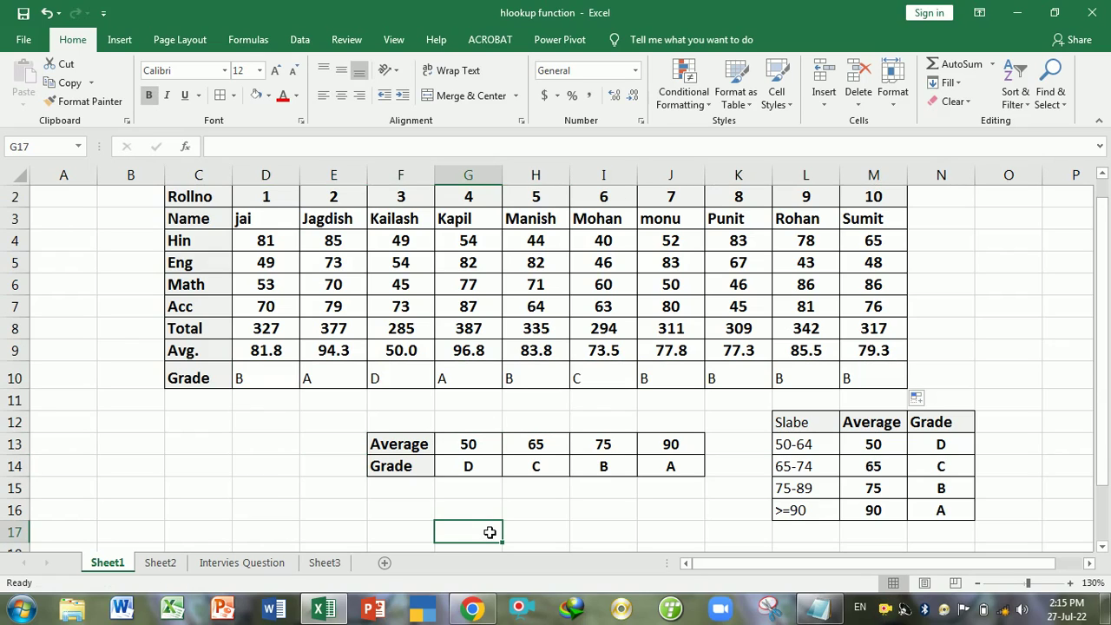